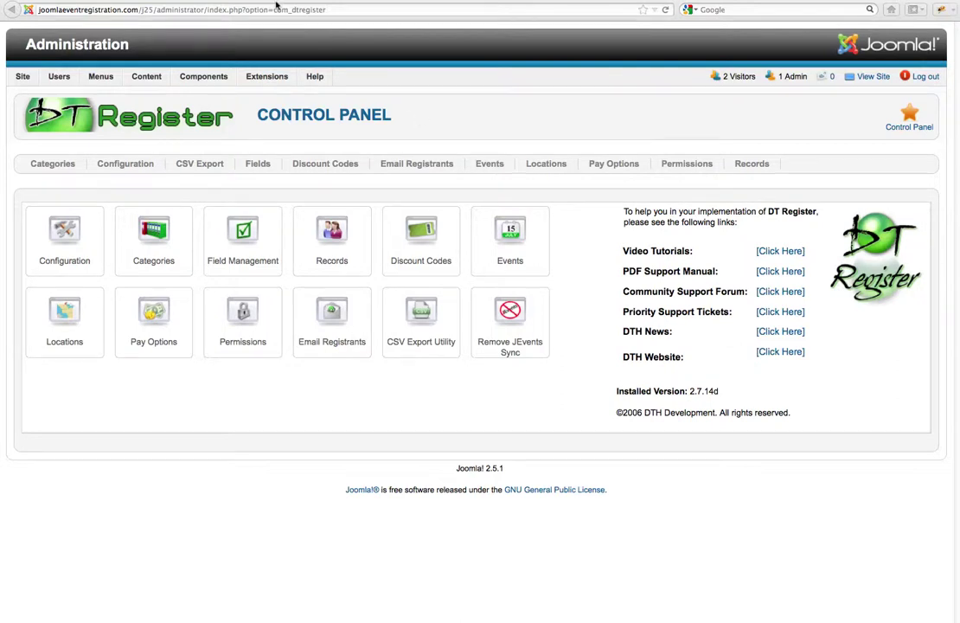
Switch to the public events list and open the individual registration form for the Underwater Basketweaving Seminar
{"action": "left_click", "coordinate": [394, 2]}
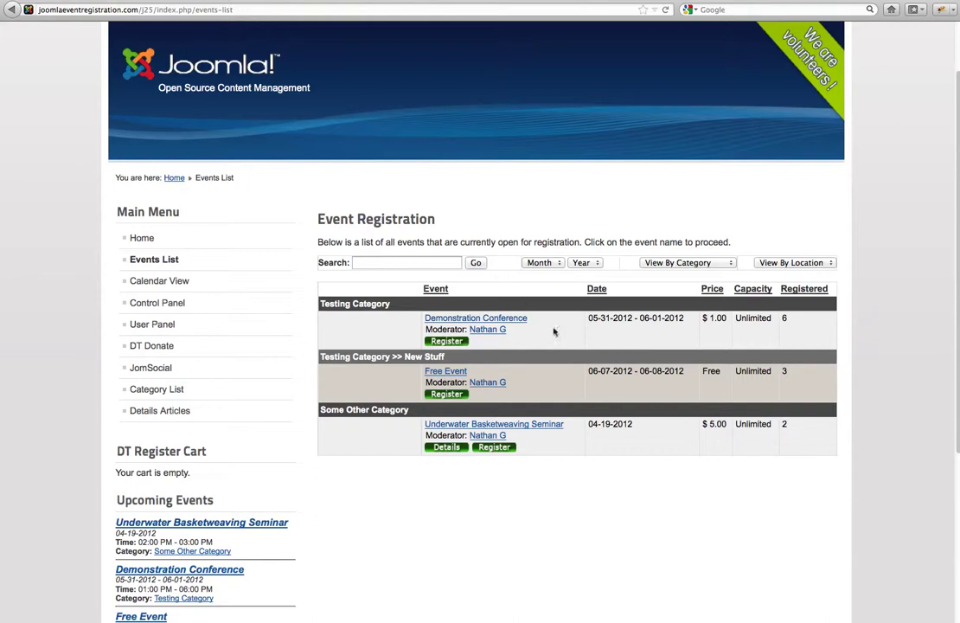
{"action": "left_click", "coordinate": [495, 448]}
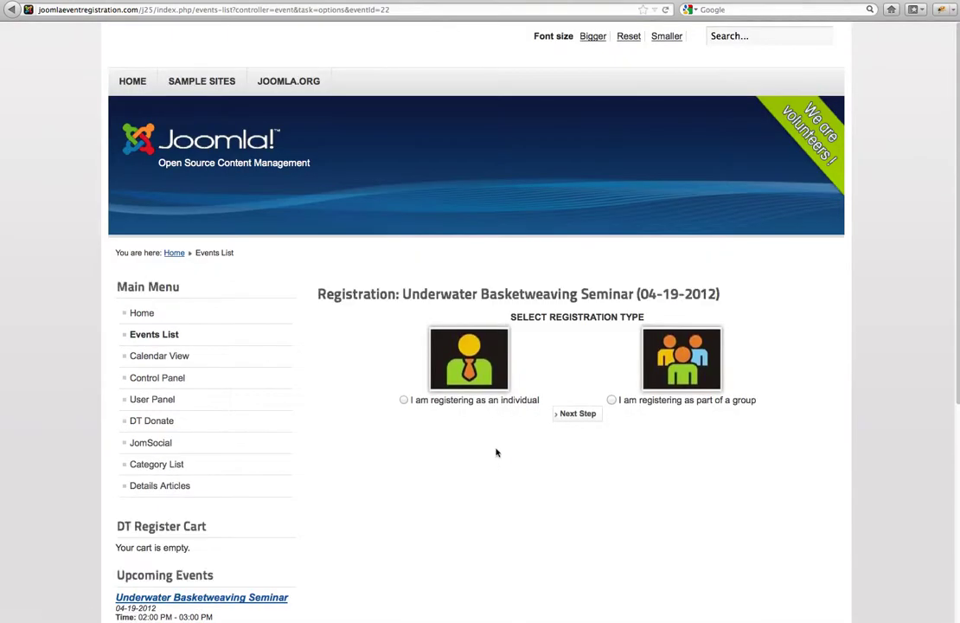
{"action": "left_click", "coordinate": [482, 372]}
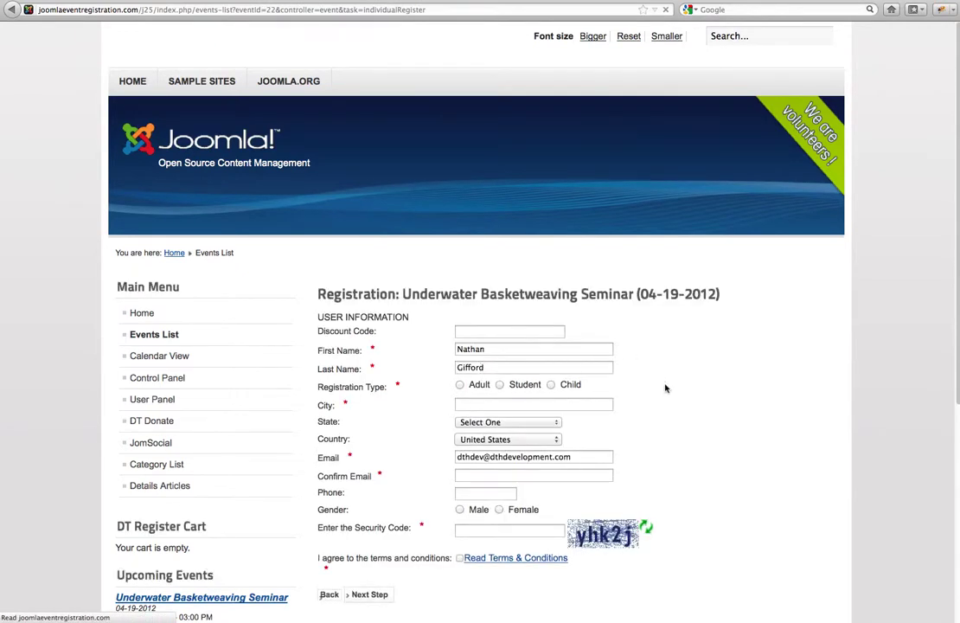
{"action": "scroll", "coordinate": [666, 388], "scroll_direction": "down", "scroll_amount": 2}
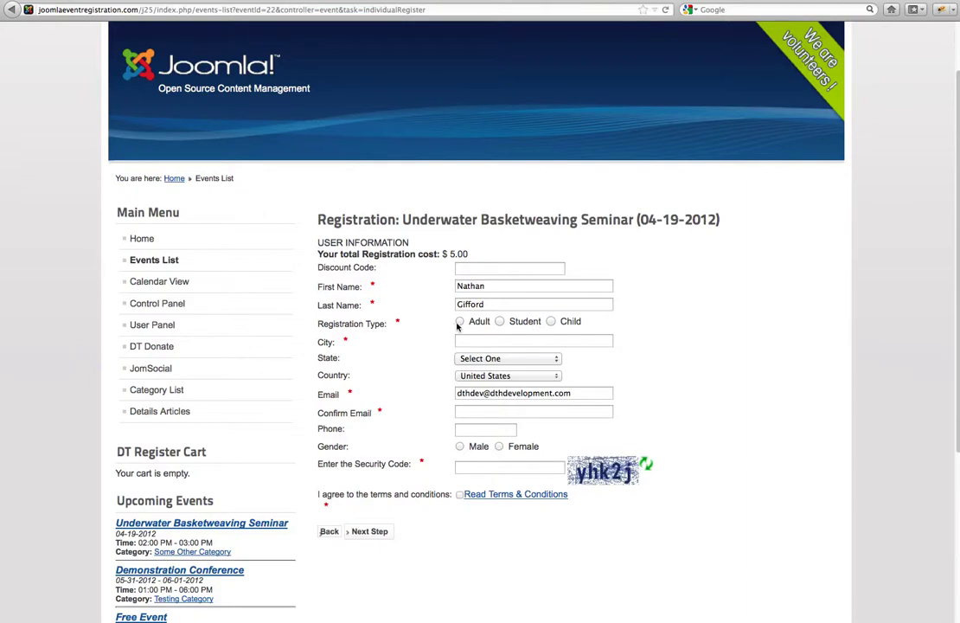
Choose the Adult registration type and select Single and after it Married as the marriage status
{"action": "left_click", "coordinate": [460, 323]}
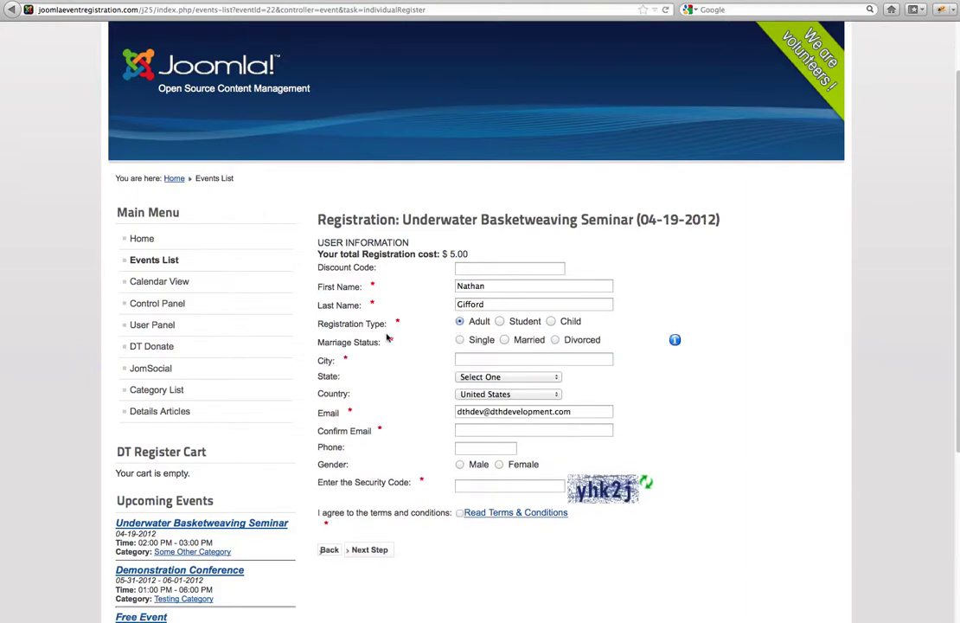
{"action": "left_click", "coordinate": [318, 343]}
{"action": "left_click_drag", "start_coordinate": [318, 343], "coordinate": [364, 339]}
{"action": "left_click", "coordinate": [341, 358]}
{"action": "left_click", "coordinate": [459, 340]}
{"action": "left_click", "coordinate": [506, 340]}
Try the Student registration type with Indiana University as the university, and set the type back to Adult
{"action": "left_click", "coordinate": [500, 321]}
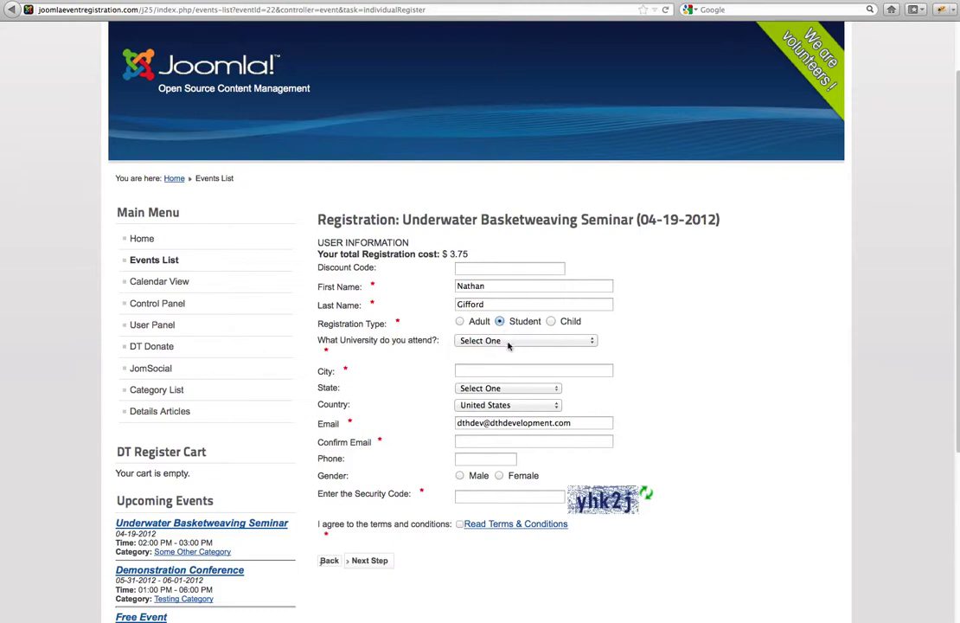
{"action": "left_click", "coordinate": [519, 341]}
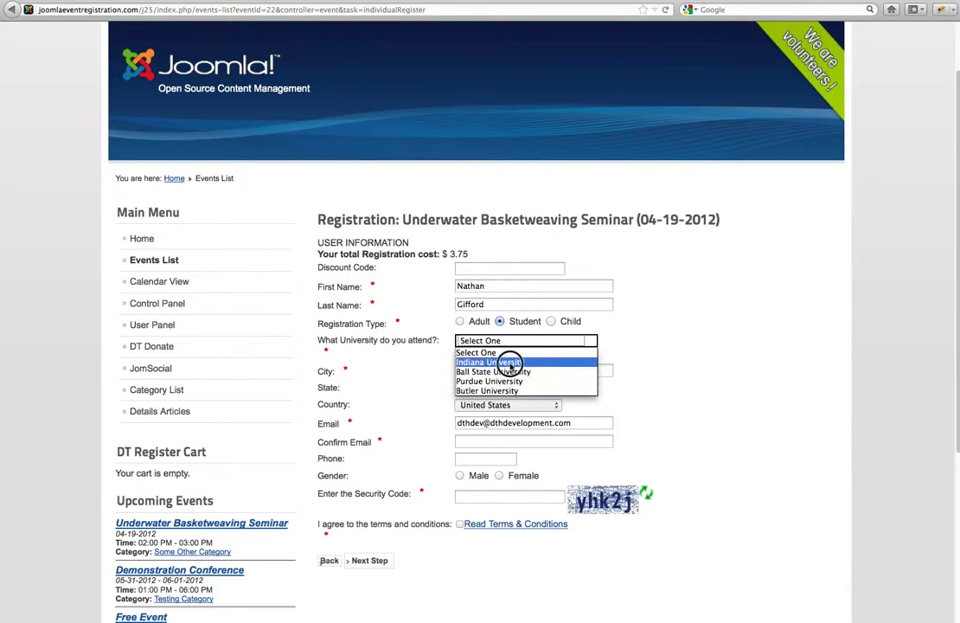
{"action": "left_click", "coordinate": [510, 362]}
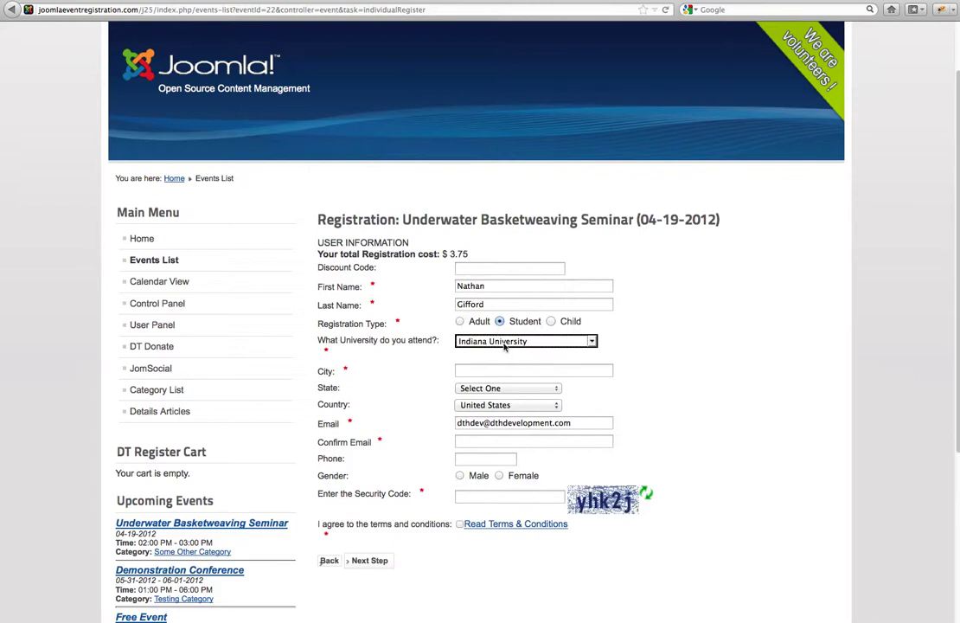
{"action": "left_click", "coordinate": [460, 322]}
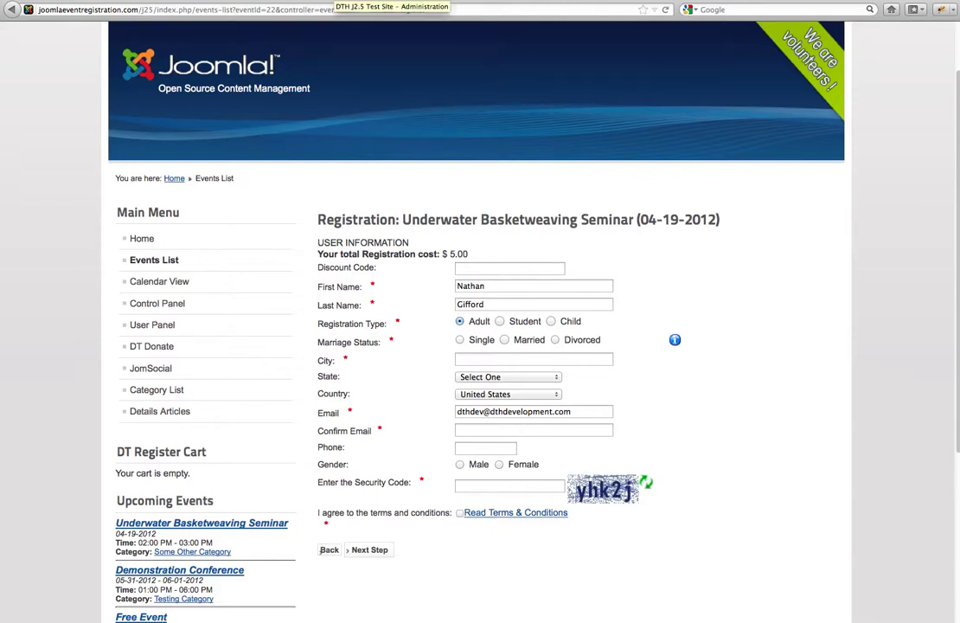
Switch to the administration site, examine the RegType field's values and fees in Field Management, and close the field
{"action": "left_click", "coordinate": [336, 2]}
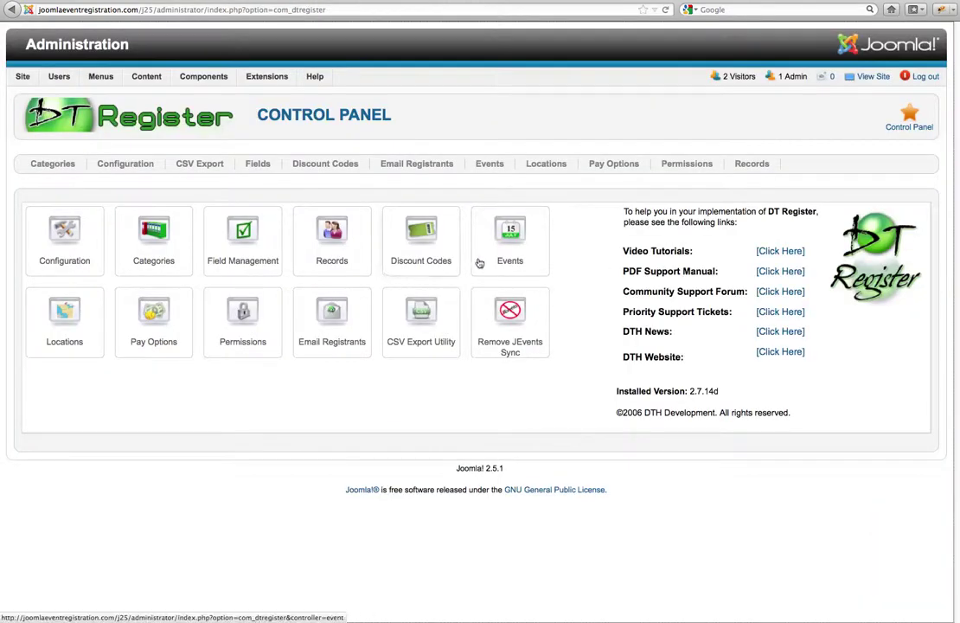
{"action": "left_click", "coordinate": [232, 262]}
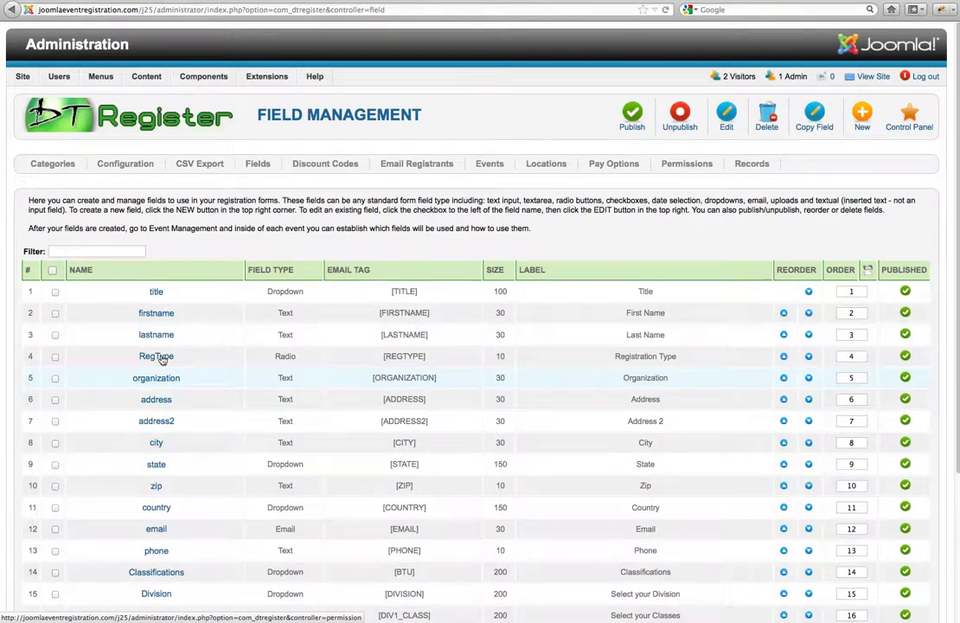
{"action": "scroll", "coordinate": [161, 359], "scroll_direction": "down", "scroll_amount": 1}
{"action": "left_click", "coordinate": [140, 307]}
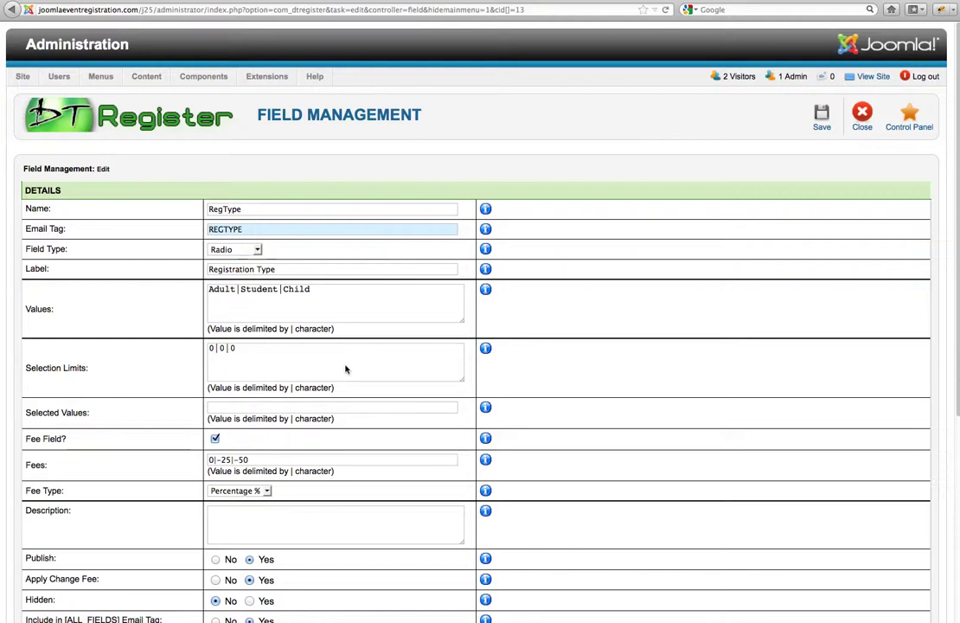
{"action": "left_click", "coordinate": [863, 121]}
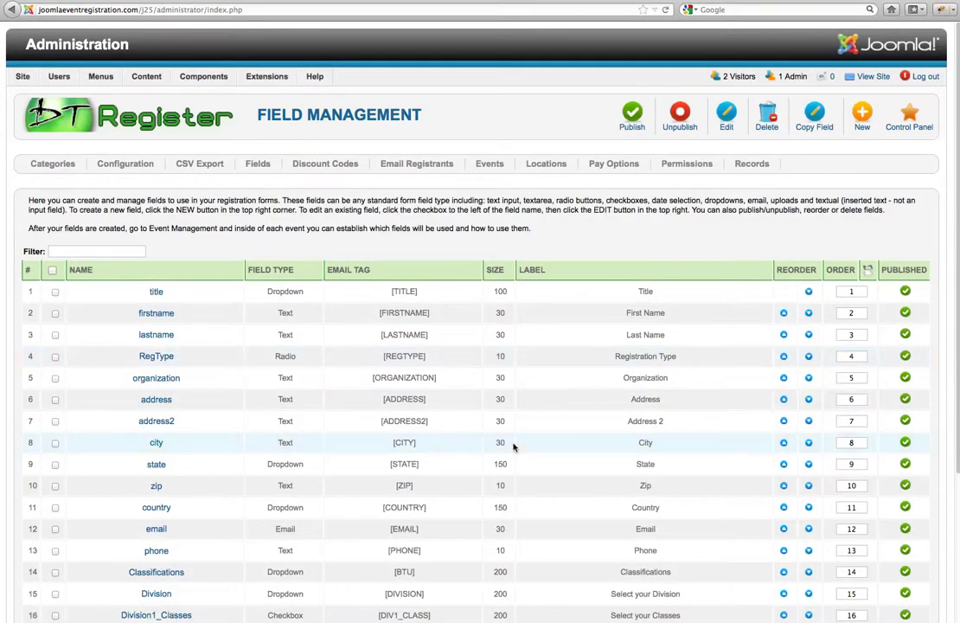
Open the Married_status field and examine its values, fees and conditional options
{"action": "scroll", "coordinate": [513, 447], "scroll_direction": "down", "scroll_amount": 5}
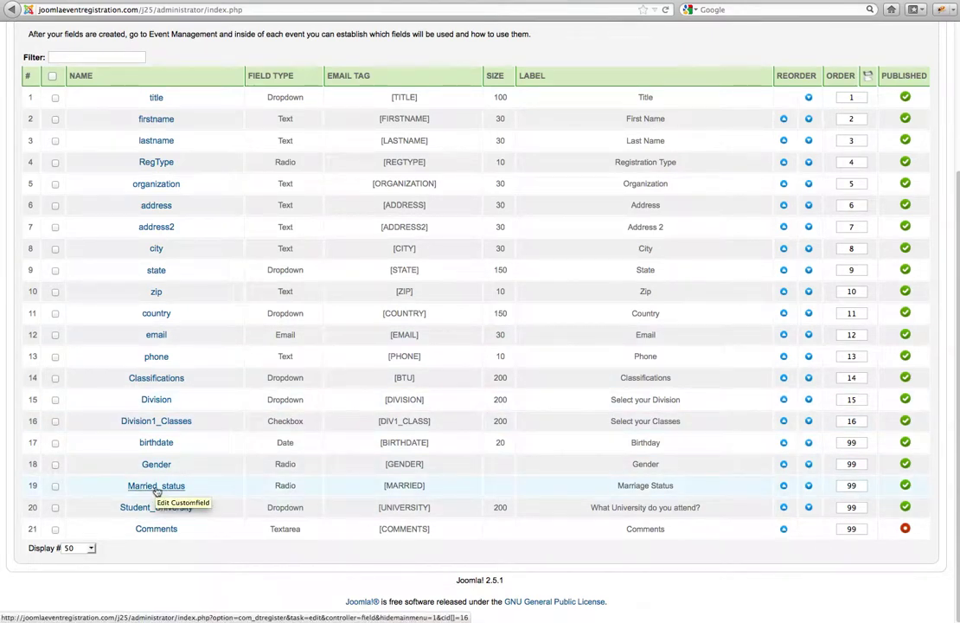
{"action": "left_click", "coordinate": [157, 489]}
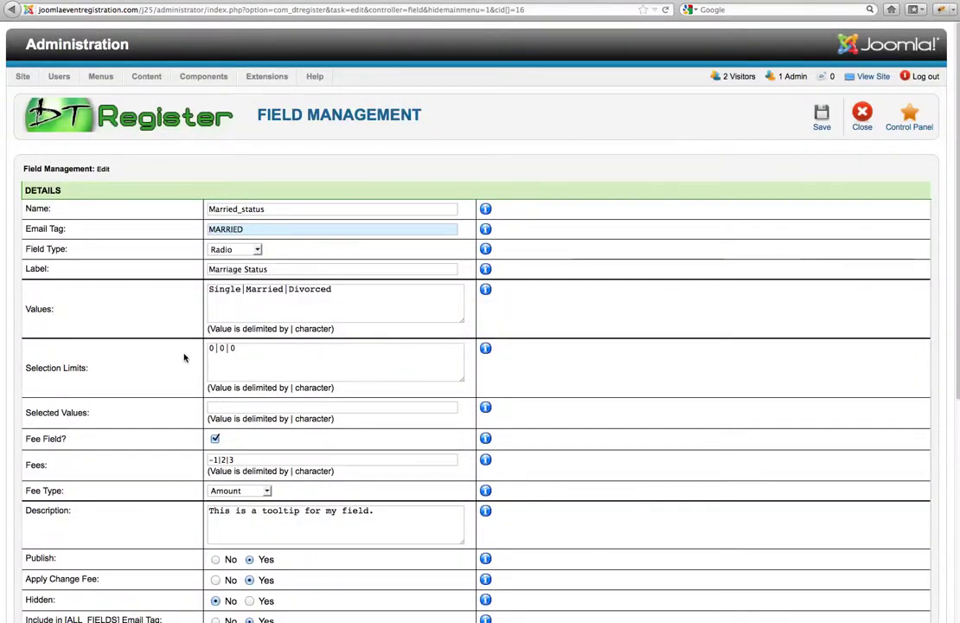
{"action": "scroll", "coordinate": [207, 261], "scroll_direction": "down", "scroll_amount": 1}
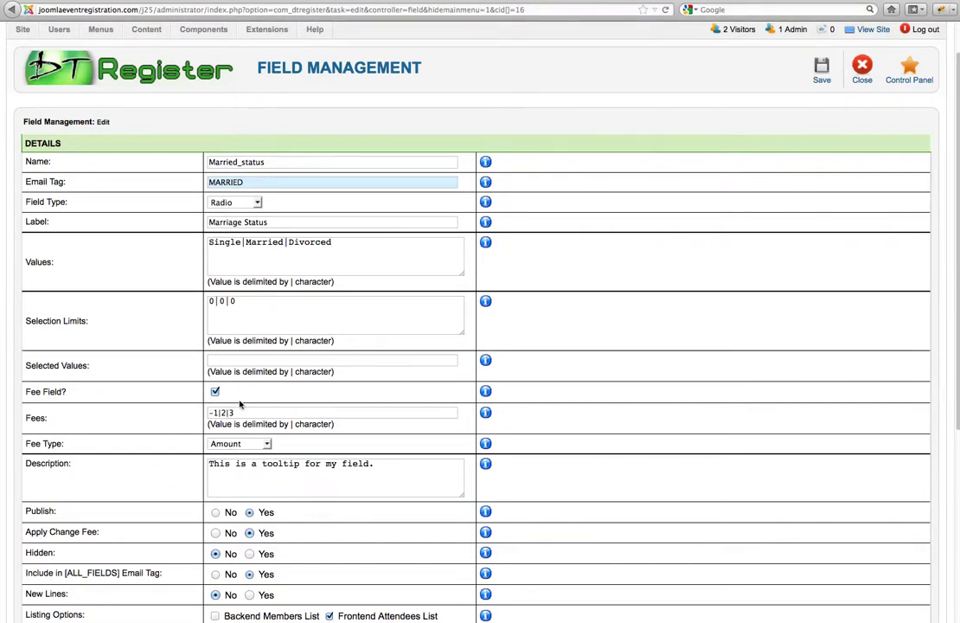
{"action": "scroll", "coordinate": [165, 509], "scroll_direction": "down", "scroll_amount": 5}
{"action": "scroll", "coordinate": [163, 510], "scroll_direction": "down", "scroll_amount": 3}
{"action": "left_click_drag", "start_coordinate": [26, 334], "coordinate": [119, 368]}
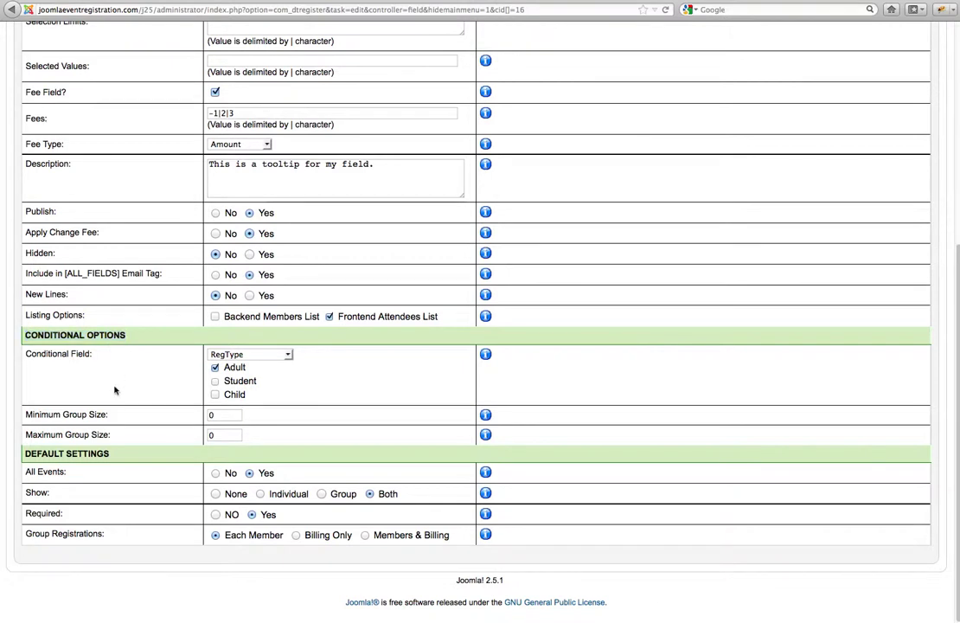
{"action": "left_click", "coordinate": [141, 399]}
View the fields offered as the conditional field for Married_status, keeping RegType selected
{"action": "left_click", "coordinate": [253, 355]}
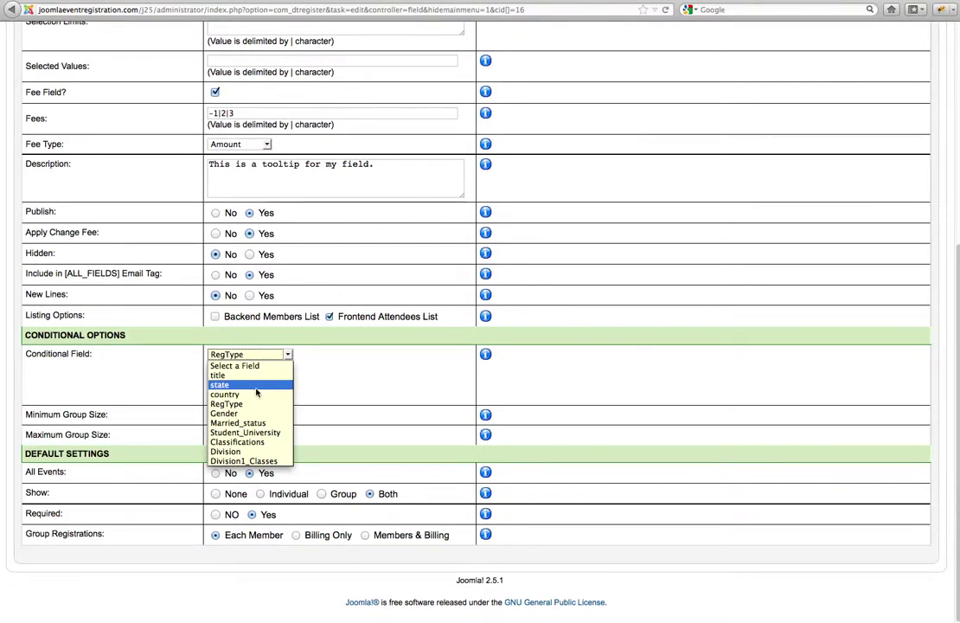
{"action": "left_click", "coordinate": [317, 384]}
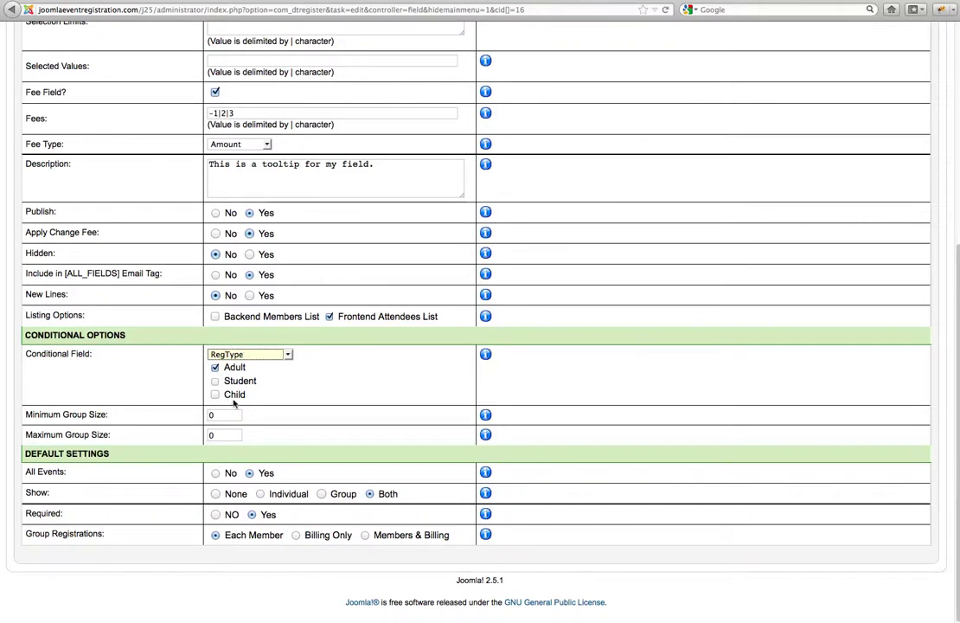
{"action": "left_click", "coordinate": [240, 394]}
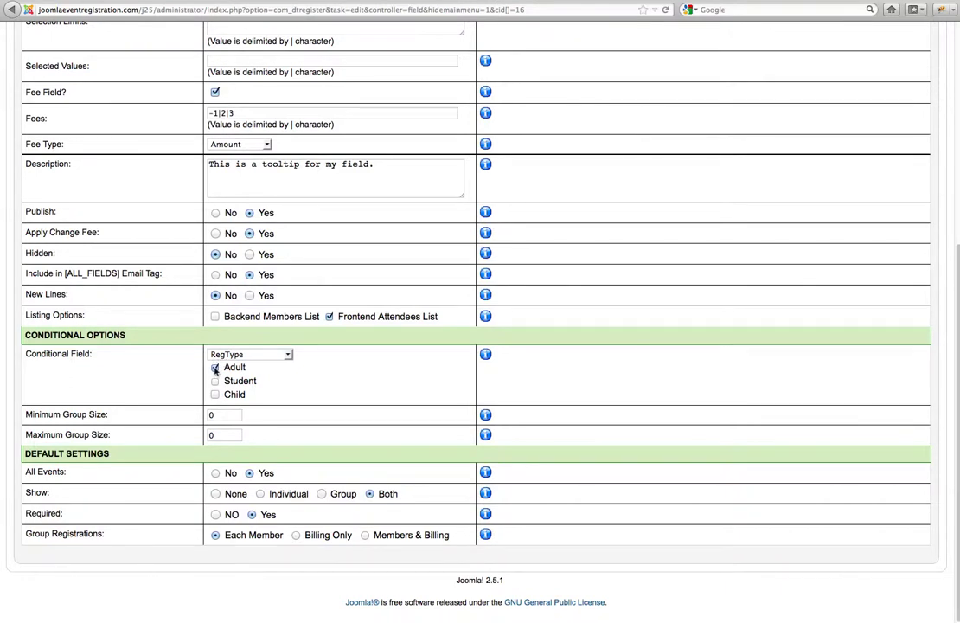
Add Student to the RegType values that trigger the Married_status field, and remove it again
{"action": "scroll", "coordinate": [309, 397], "scroll_direction": "up", "scroll_amount": 3}
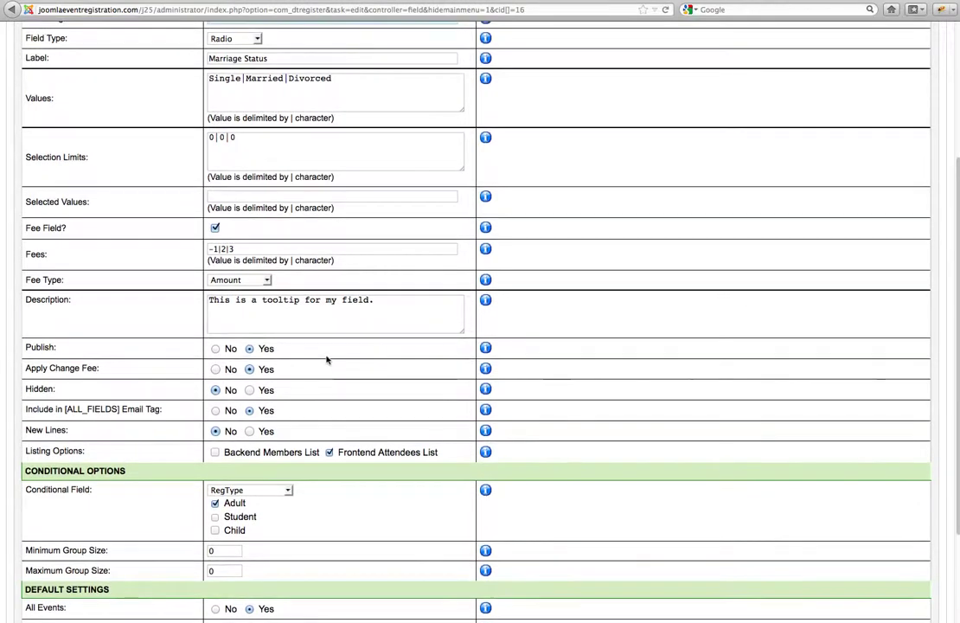
{"action": "scroll", "coordinate": [326, 360], "scroll_direction": "up", "scroll_amount": 3}
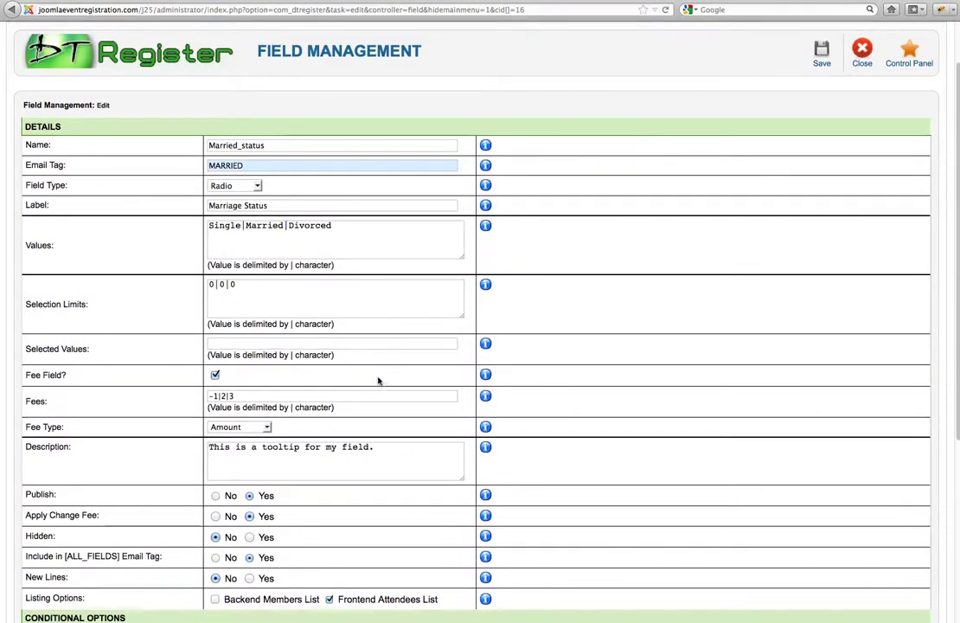
{"action": "scroll", "coordinate": [378, 381], "scroll_direction": "down", "scroll_amount": 6}
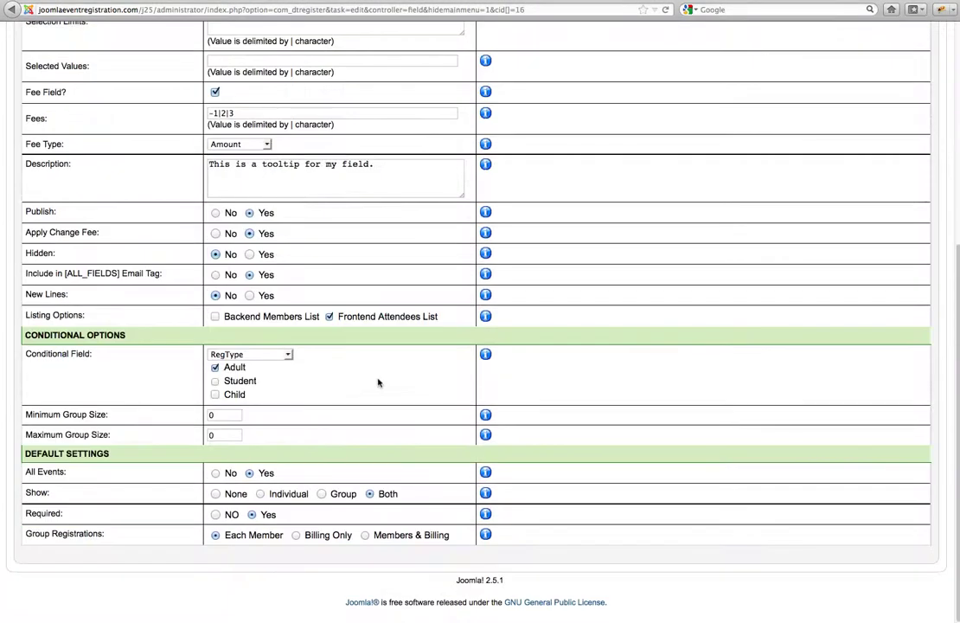
{"action": "left_click", "coordinate": [216, 385]}
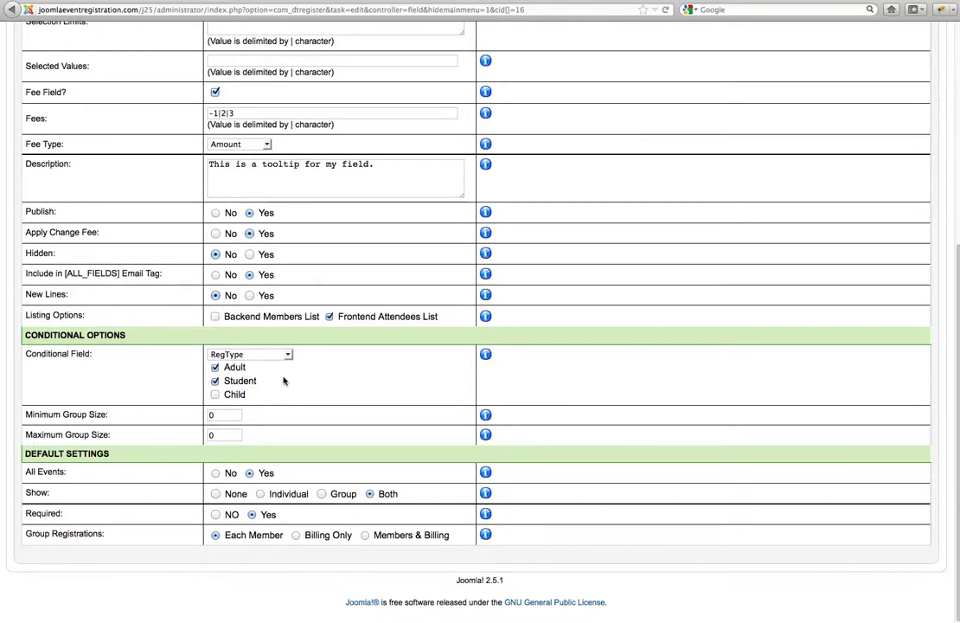
{"action": "left_click", "coordinate": [215, 382]}
Enter 3 as the minimum group size for Married_status and close the field without saving
{"action": "left_click_drag", "start_coordinate": [28, 414], "coordinate": [82, 415]}
{"action": "left_click", "coordinate": [64, 432]}
{"action": "left_click", "coordinate": [211, 415]}
{"action": "type", "text": "3"}
{"action": "left_click", "coordinate": [230, 433]}
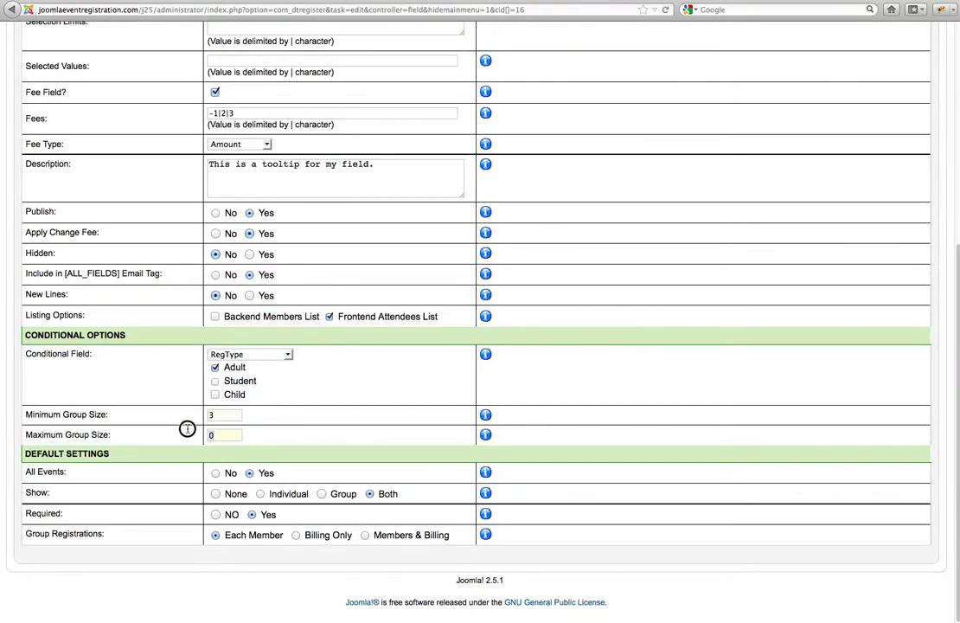
{"action": "left_click", "coordinate": [307, 414]}
{"action": "scroll", "coordinate": [418, 311], "scroll_direction": "up", "scroll_amount": 5}
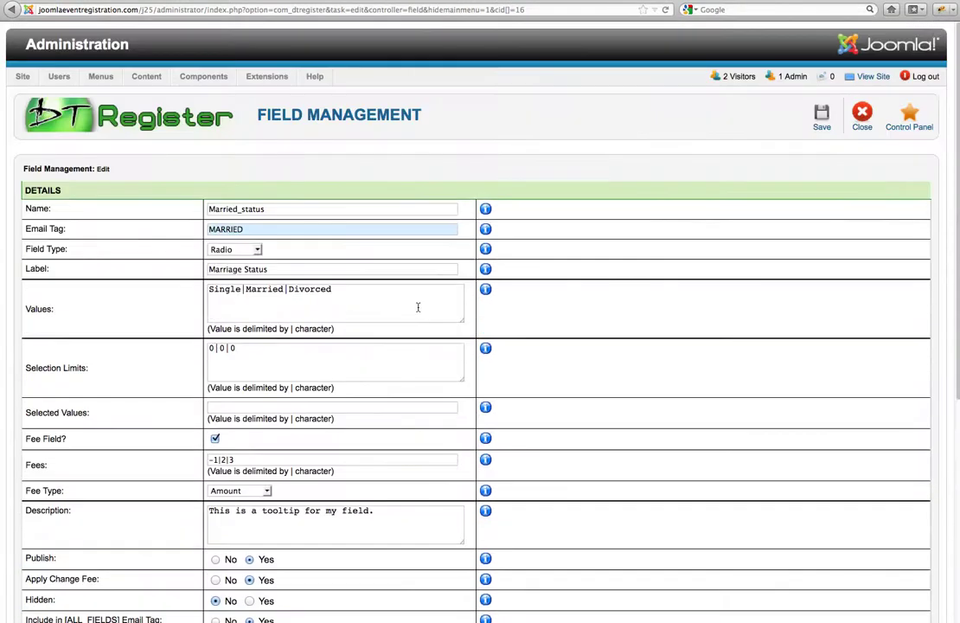
{"action": "left_click", "coordinate": [865, 124]}
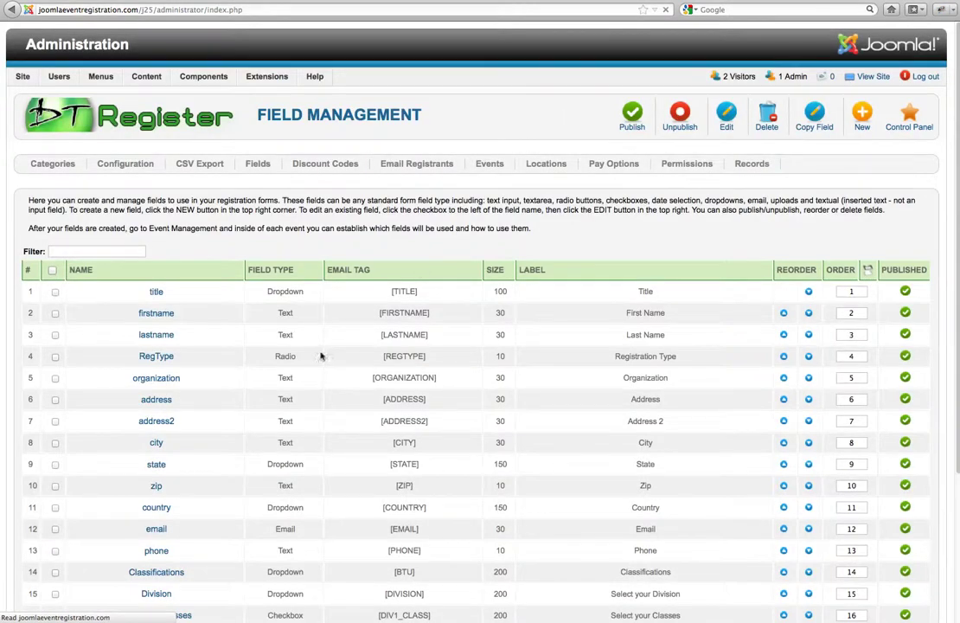
Open the Student_University field, examine its values and conditional options, and close it
{"action": "scroll", "coordinate": [260, 551], "scroll_direction": "down", "scroll_amount": 5}
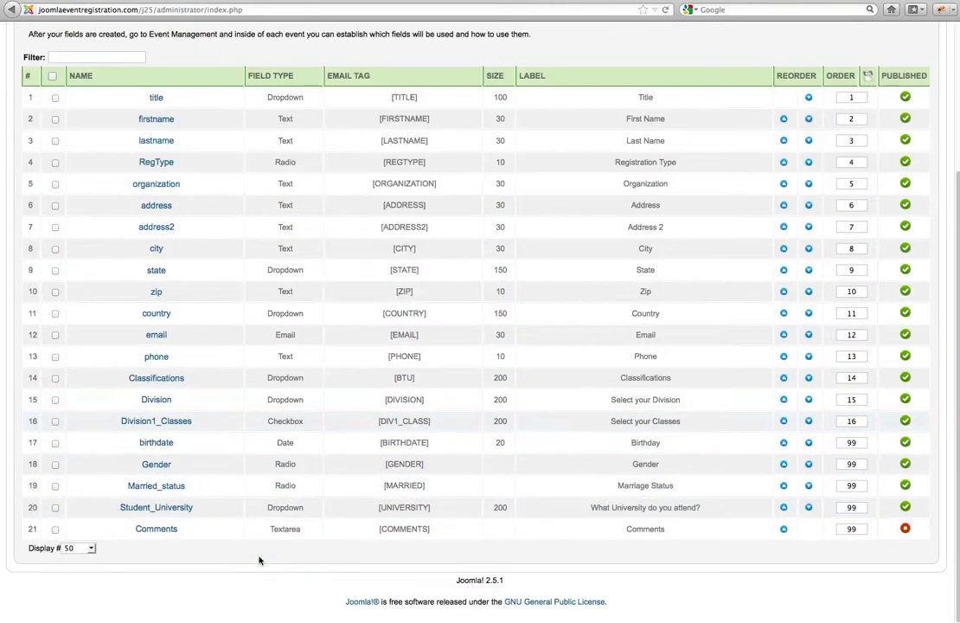
{"action": "left_click", "coordinate": [187, 510]}
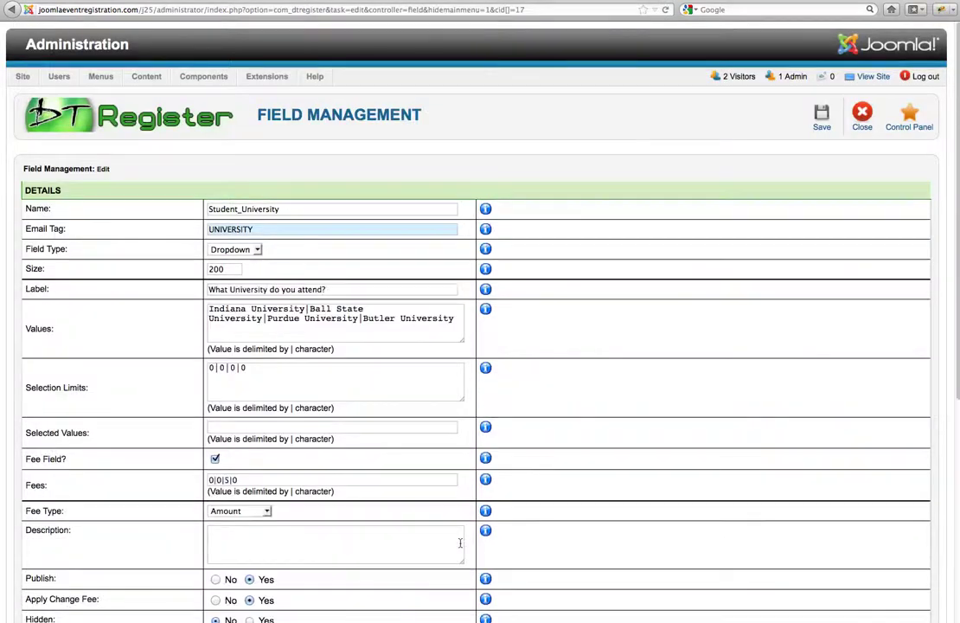
{"action": "scroll", "coordinate": [460, 543], "scroll_direction": "down", "scroll_amount": 5}
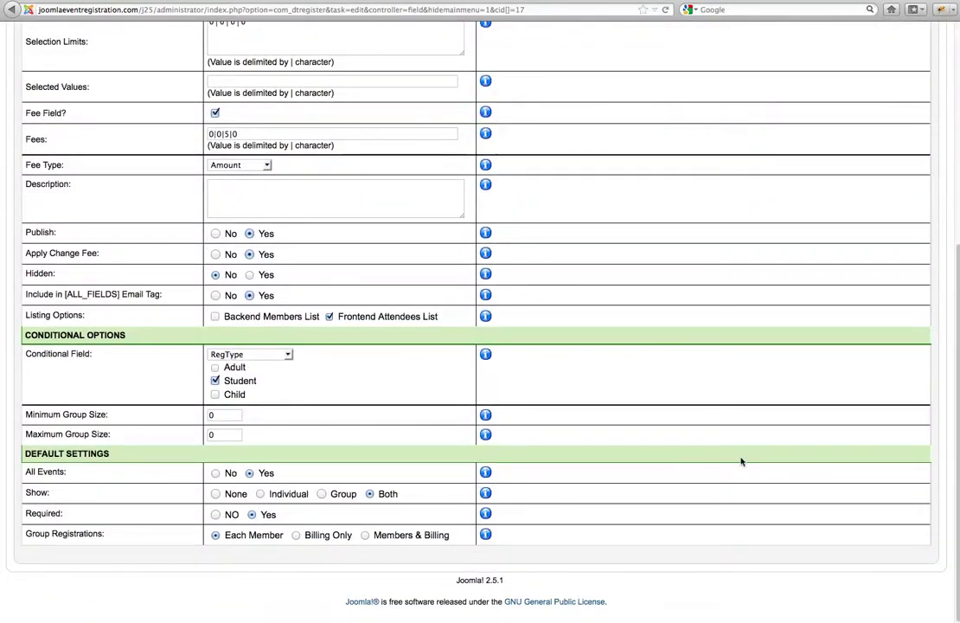
{"action": "scroll", "coordinate": [741, 457], "scroll_direction": "up", "scroll_amount": 5}
{"action": "left_click", "coordinate": [901, 128]}
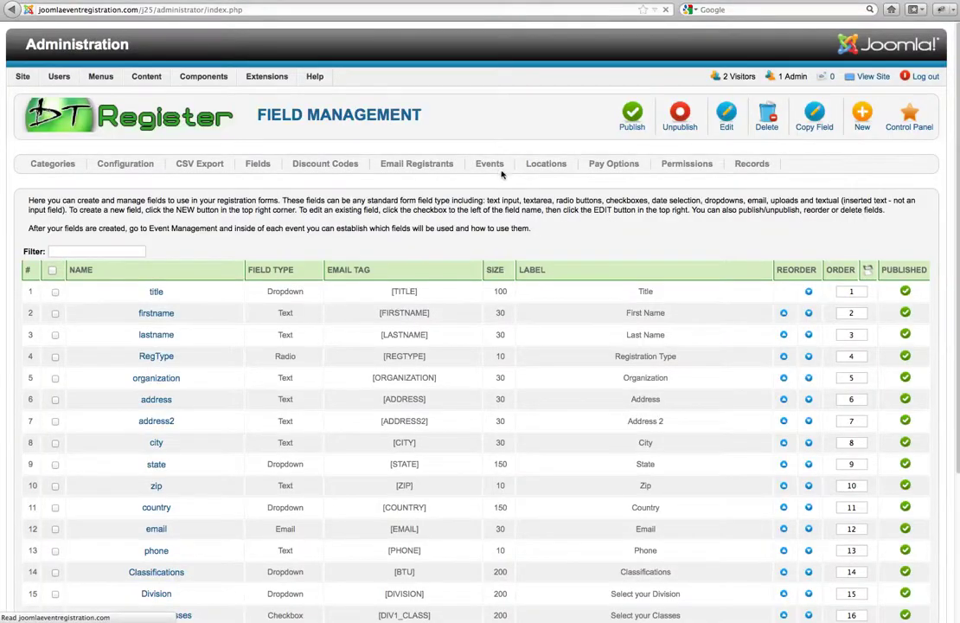
Open the Underwater Basketweaving Seminar in Event Management and examine which fields it uses and how they are set
{"action": "left_click", "coordinate": [489, 166]}
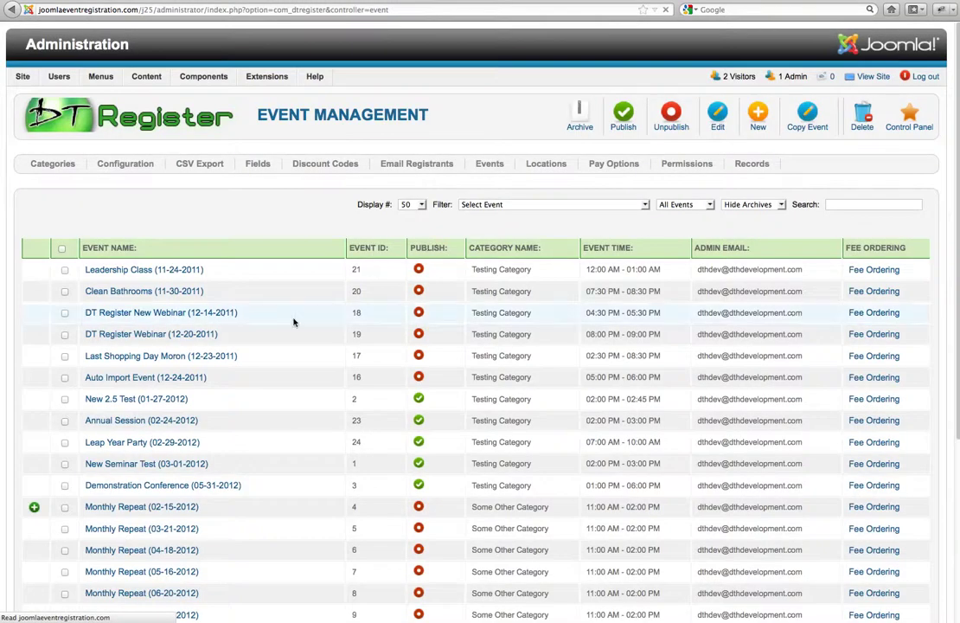
{"action": "left_click", "coordinate": [178, 533]}
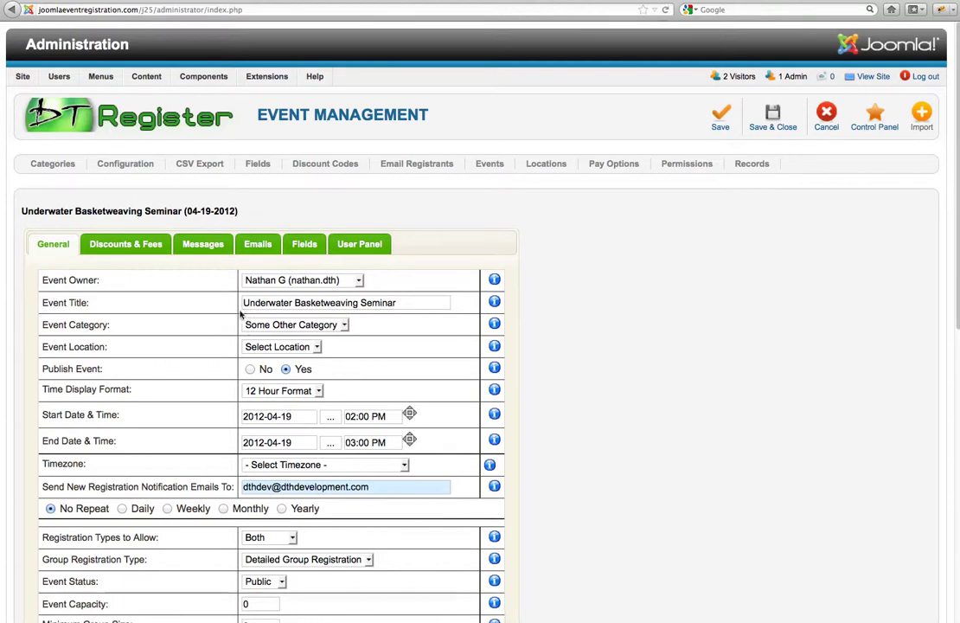
{"action": "left_click", "coordinate": [305, 244]}
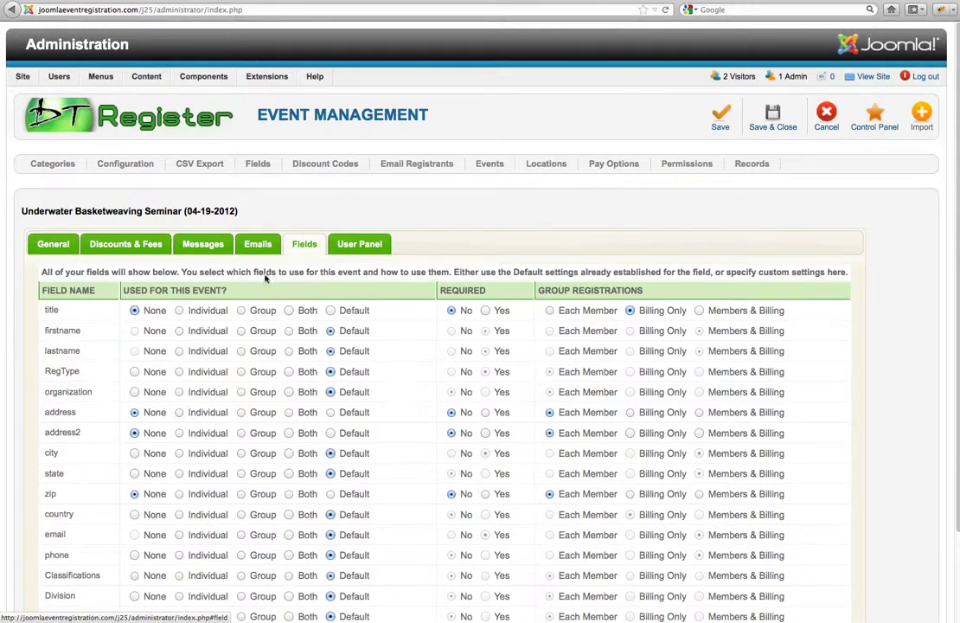
{"action": "scroll", "coordinate": [472, 270], "scroll_direction": "down", "scroll_amount": 3}
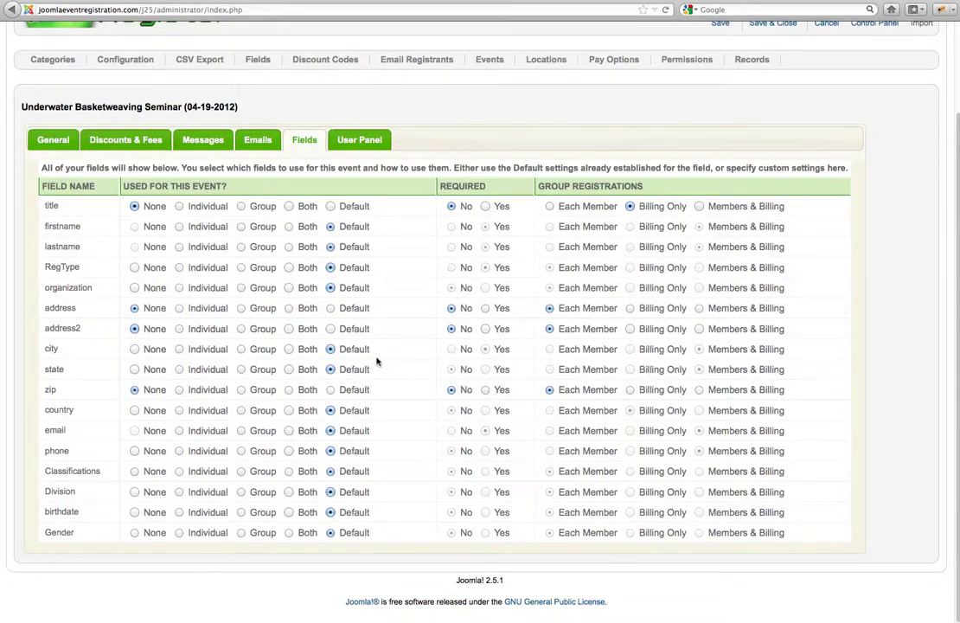
{"action": "scroll", "coordinate": [379, 307], "scroll_direction": "up", "scroll_amount": 2}
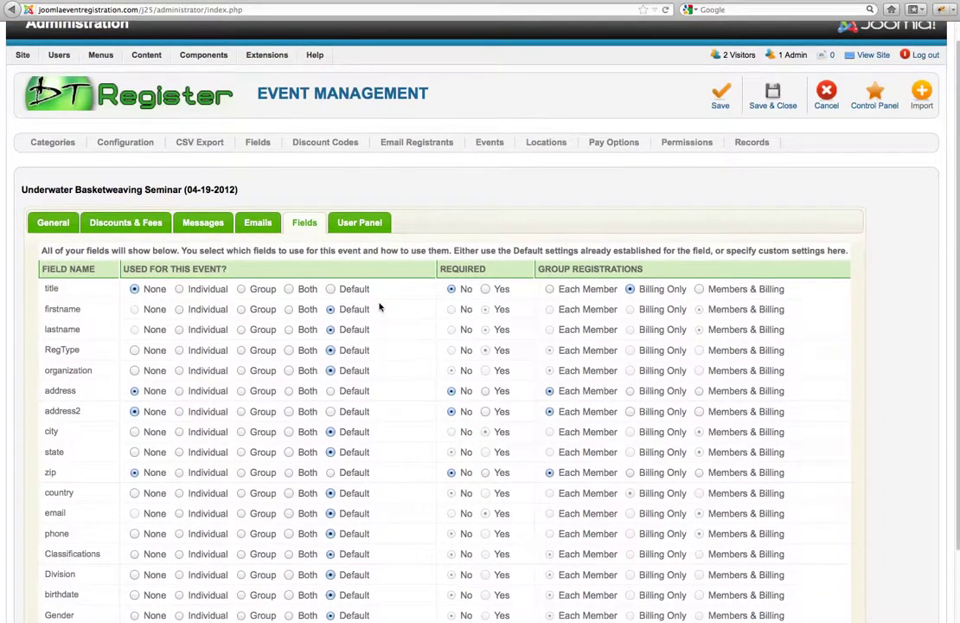